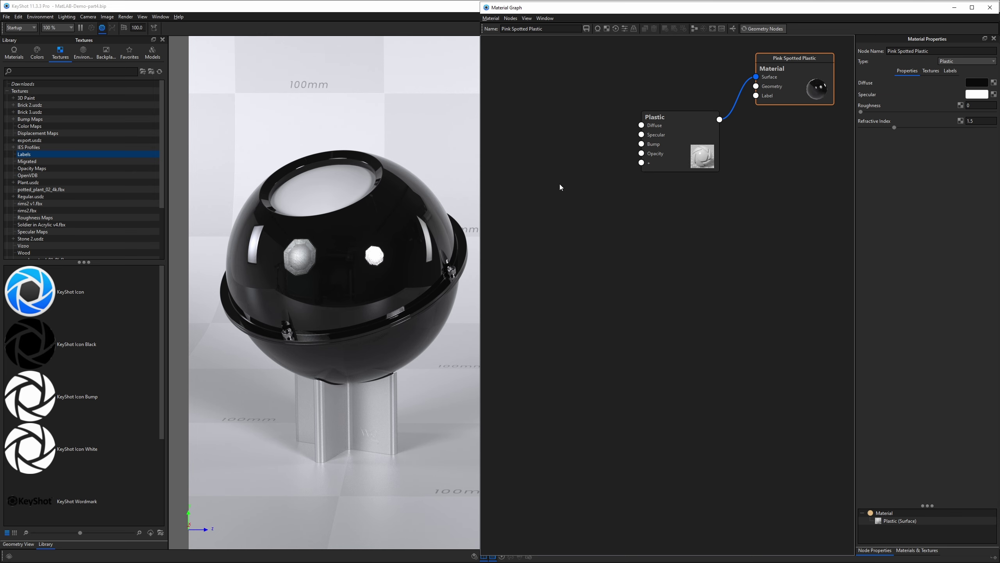
# Step: Select the Plastic node to show its Plastic Properties, where Roughness is 0
pyautogui.click(668, 133)
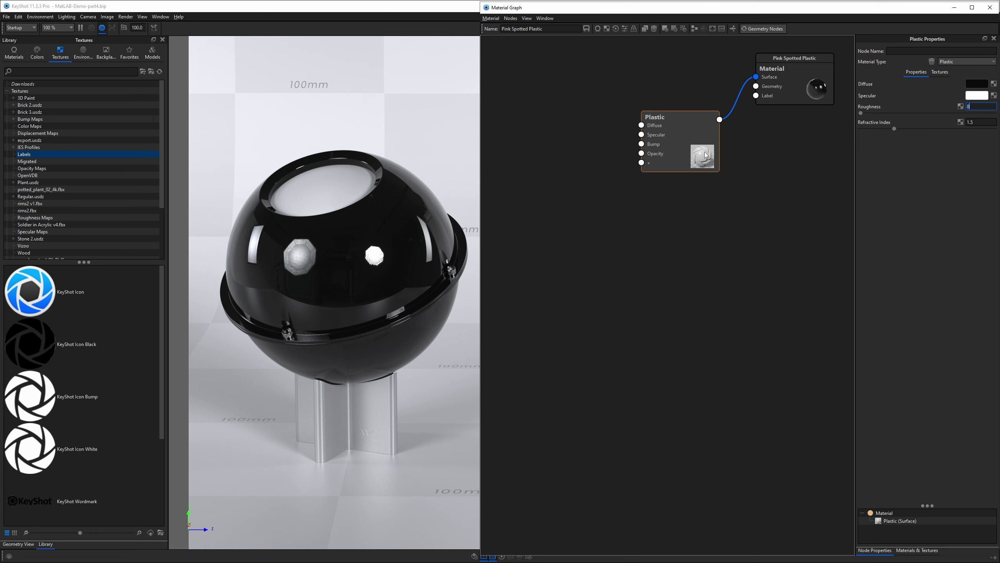
pyautogui.write('0.1')
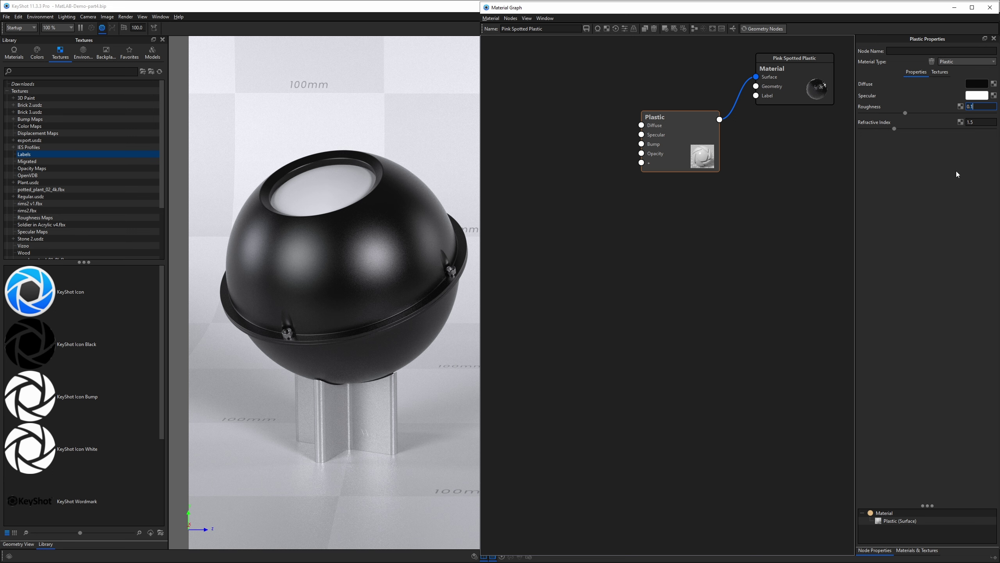
pyautogui.press('BackSpace')
pyautogui.write('5')
pyautogui.press('Return')
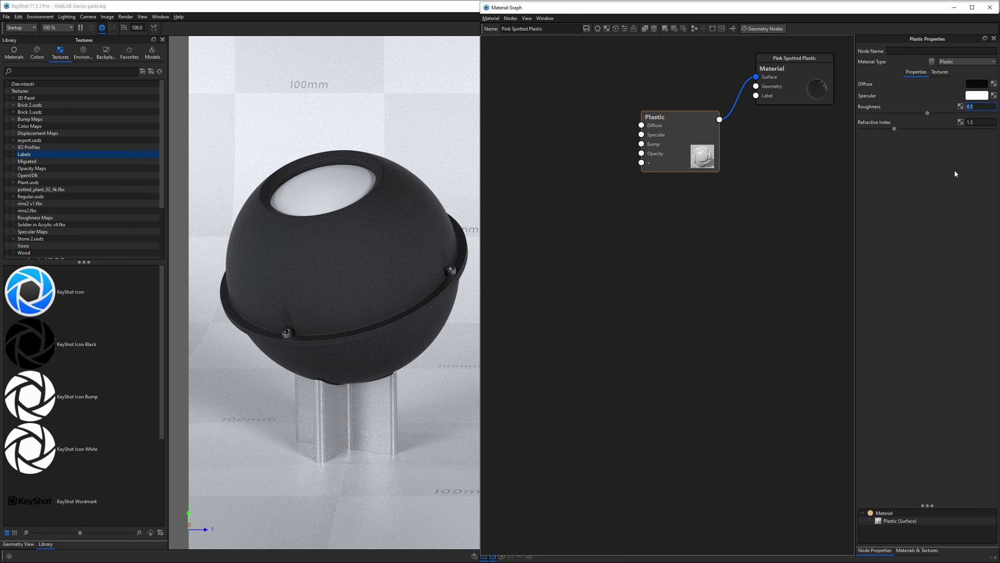
pyautogui.press('BackSpace')
pyautogui.write('9')
pyautogui.press('Return')
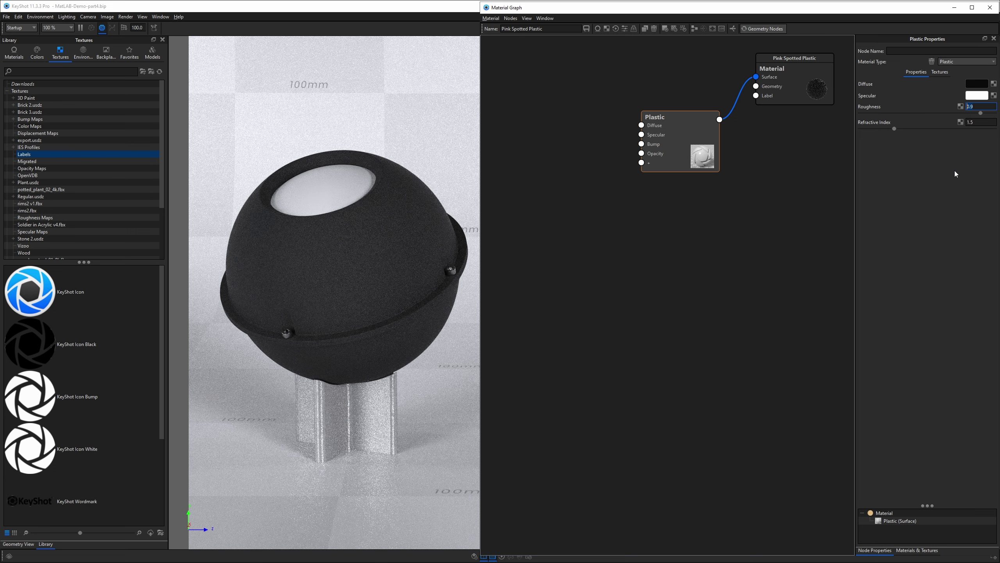
pyautogui.write('1')
pyautogui.press('Return')
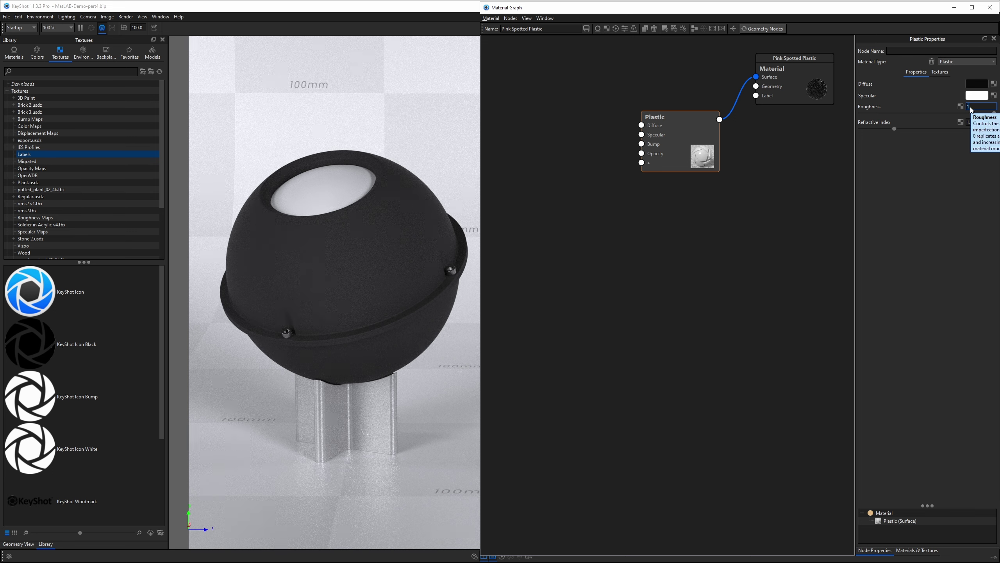
pyautogui.moveTo(994, 113); pyautogui.dragTo(853, 116)
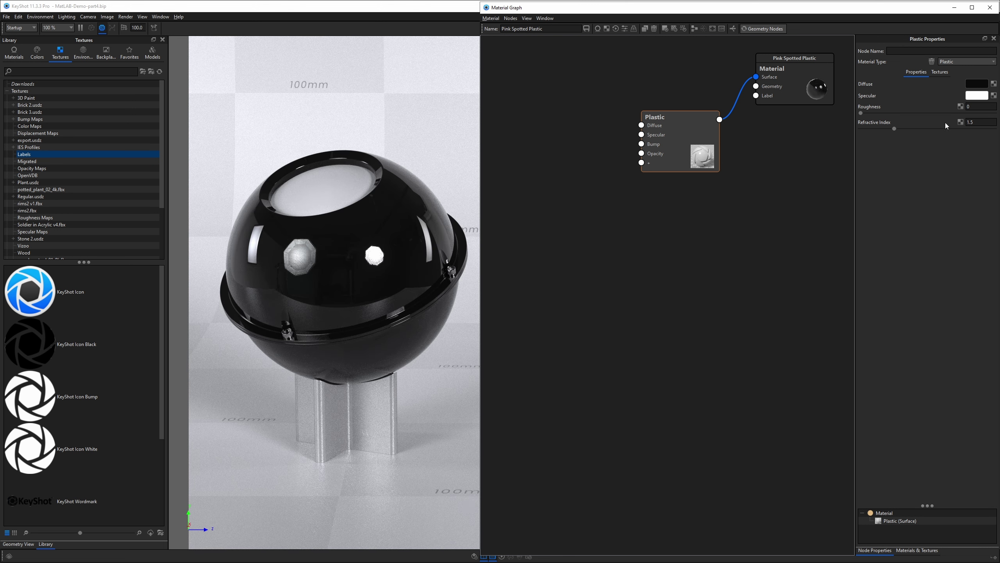
pyautogui.moveTo(861, 113); pyautogui.dragTo(994, 113)
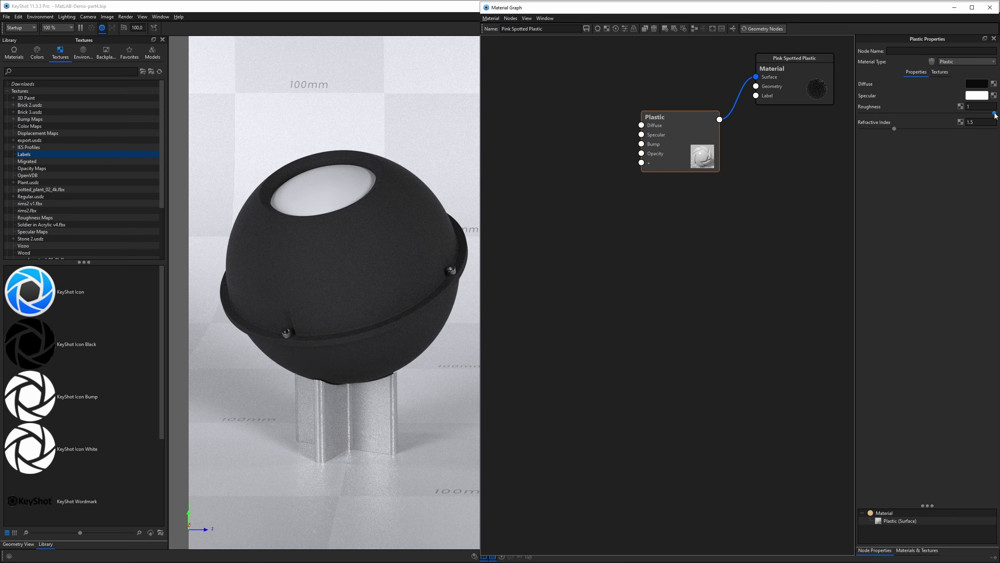
pyautogui.moveTo(995, 113); pyautogui.dragTo(861, 113)
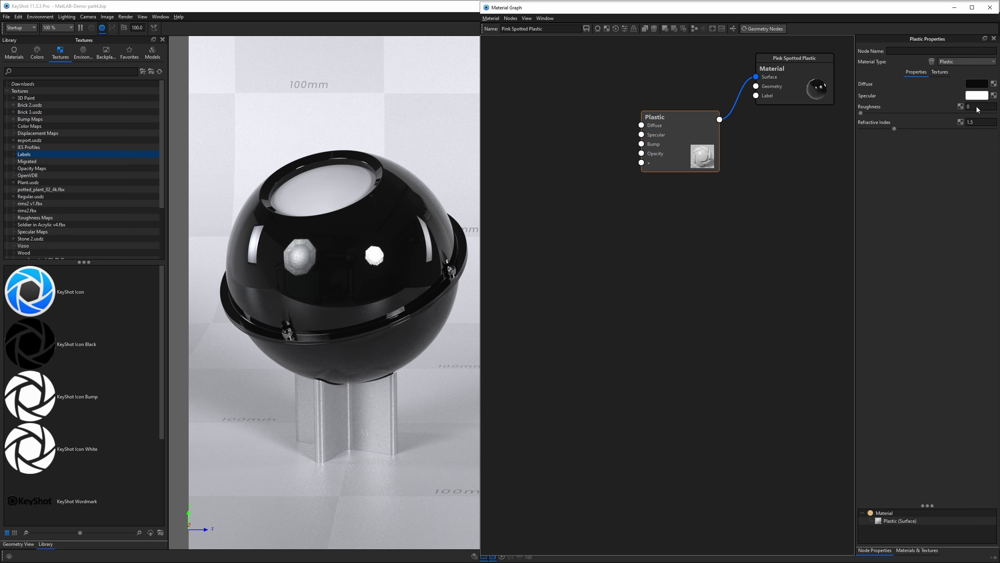
# Step: Add a Color Gradient texture node from the Textures menu and preview it
pyautogui.rightClick(581, 200)
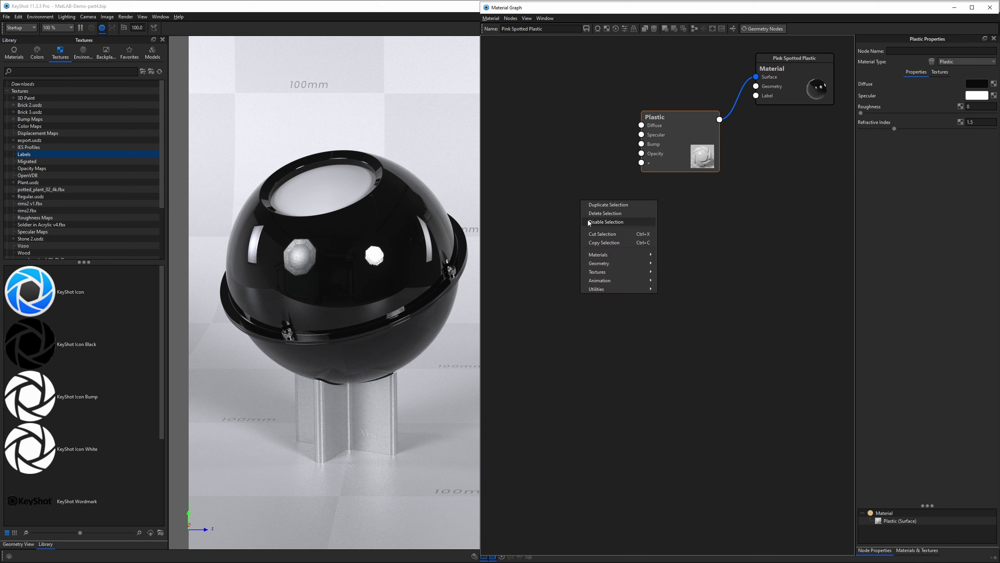
pyautogui.moveTo(598, 272)
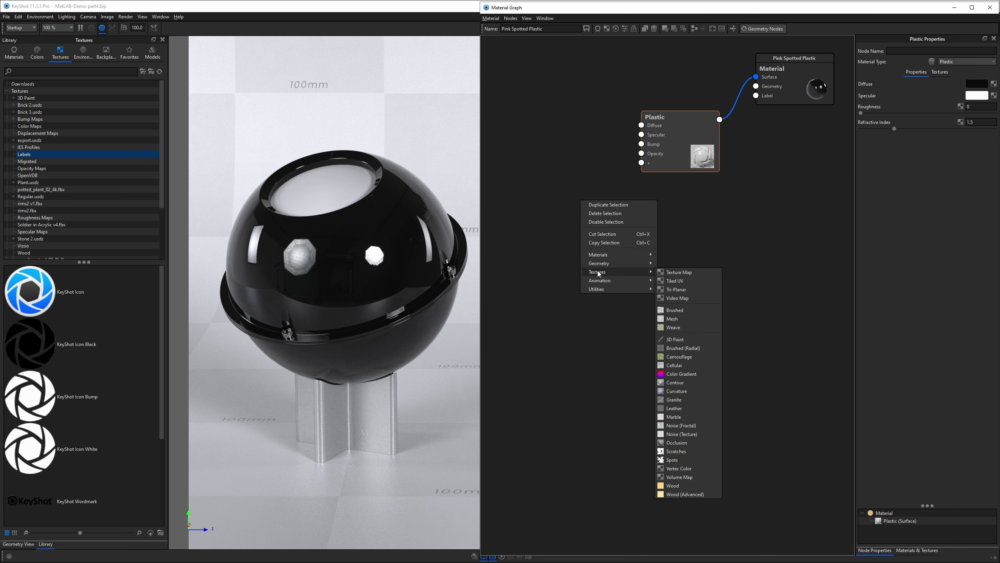
pyautogui.click(693, 374)
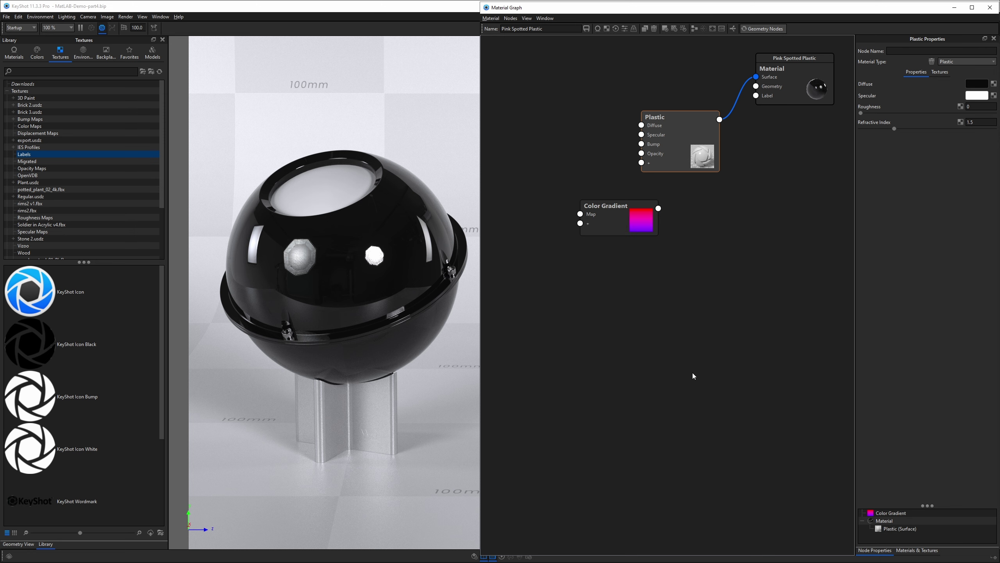
pyautogui.doubleClick(620, 220)
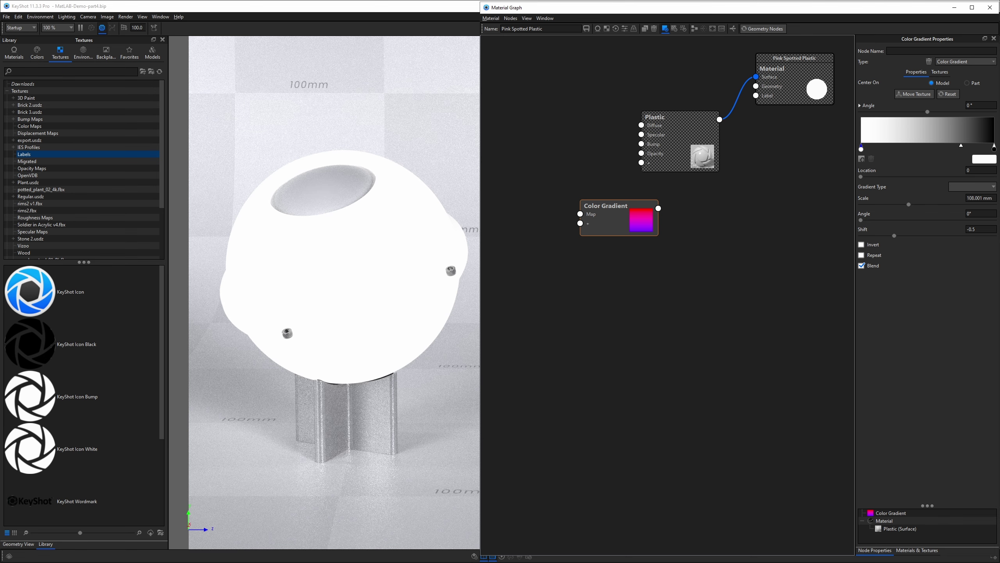
# Step: Make the left gradient stop black
pyautogui.doubleClick(861, 148)
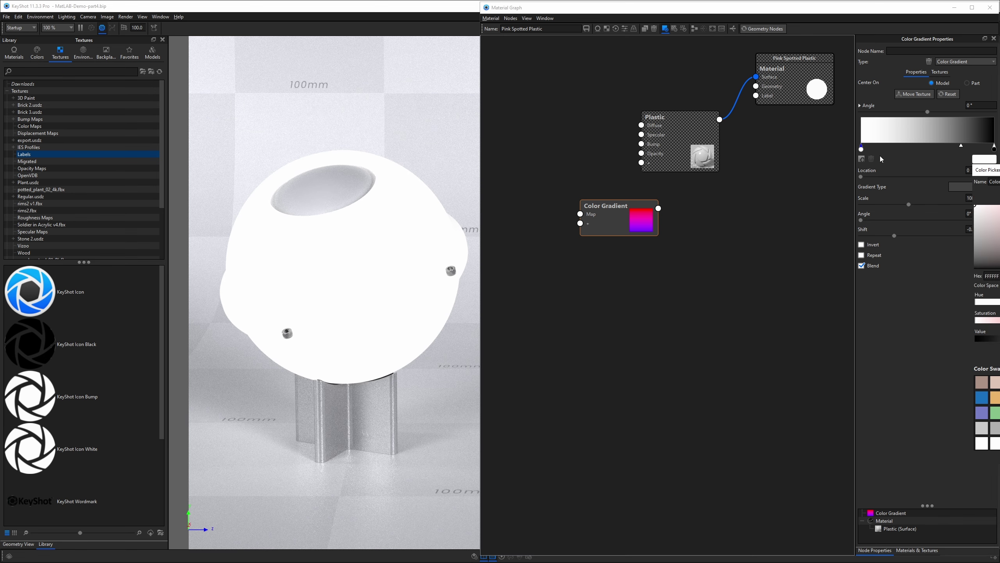
pyautogui.click(975, 267)
pyautogui.click(980, 134)
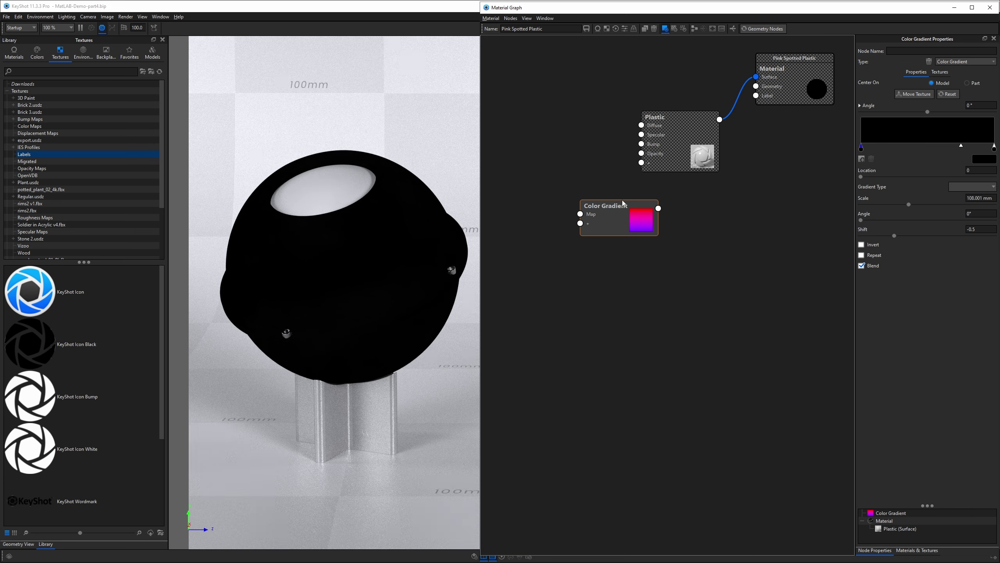
# Step: Wire the Color Gradient into Plastic's Roughness and make the first stop white at 100% value
pyautogui.moveTo(623, 203)
pyautogui.mouseDown()
pyautogui.moveTo(584, 198)
pyautogui.moveTo(634, 193)
pyautogui.moveTo(643, 140)
pyautogui.moveTo(682, 156)
pyautogui.mouseUp()
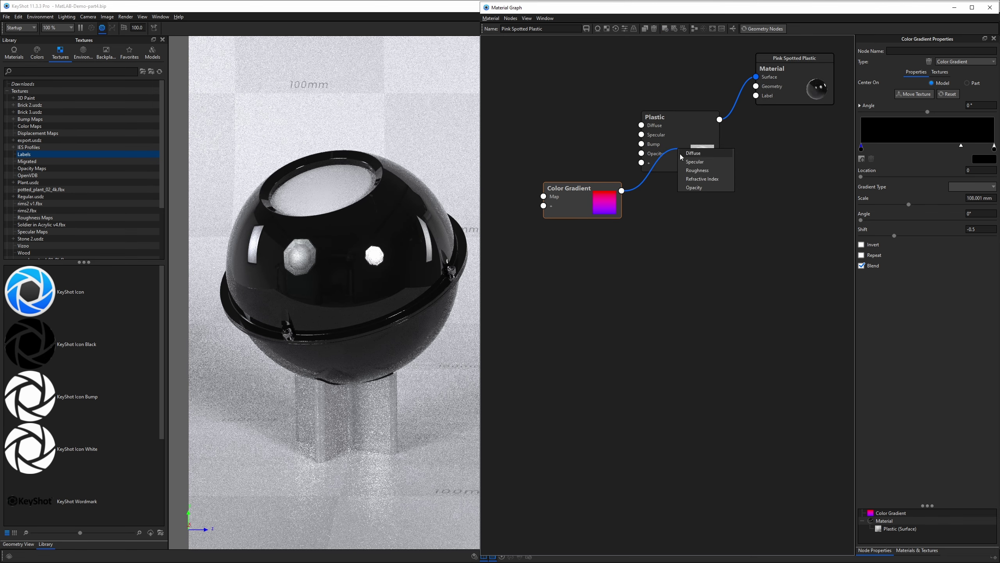
pyautogui.click(697, 170)
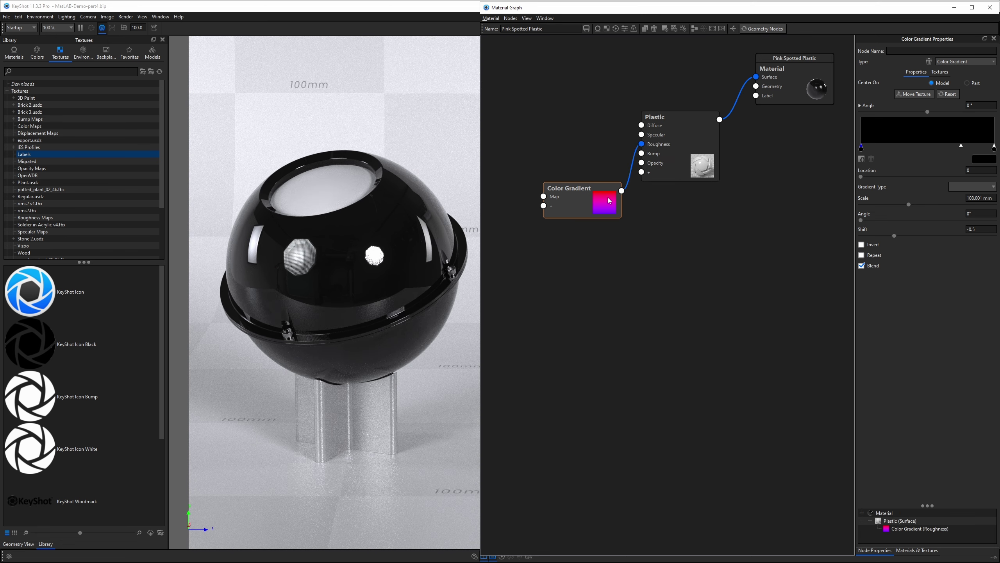
pyautogui.click(975, 160)
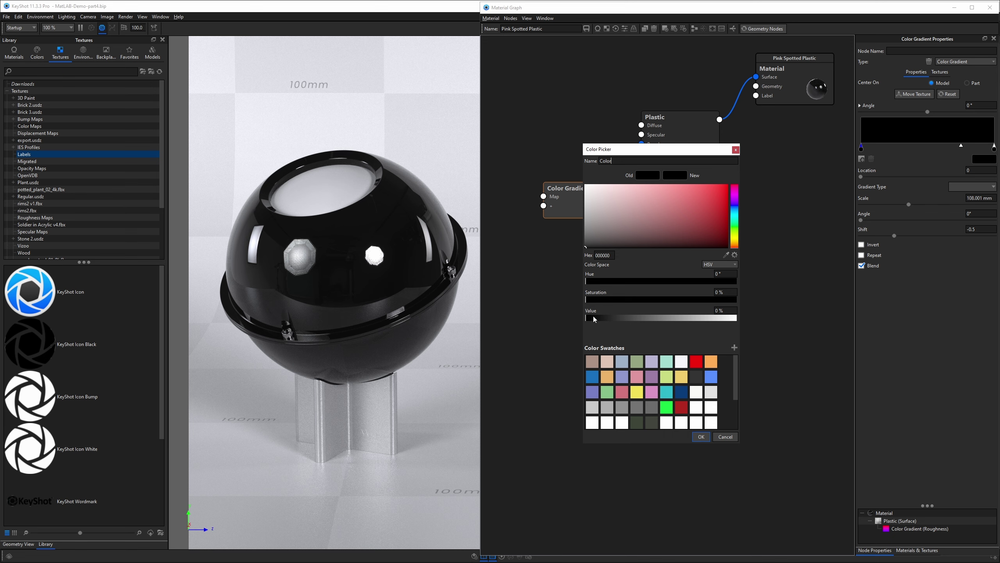
pyautogui.moveTo(594, 318)
pyautogui.mouseDown()
pyautogui.moveTo(724, 319)
pyautogui.moveTo(585, 321)
pyautogui.mouseUp()
pyautogui.click(716, 312)
pyautogui.click(733, 317)
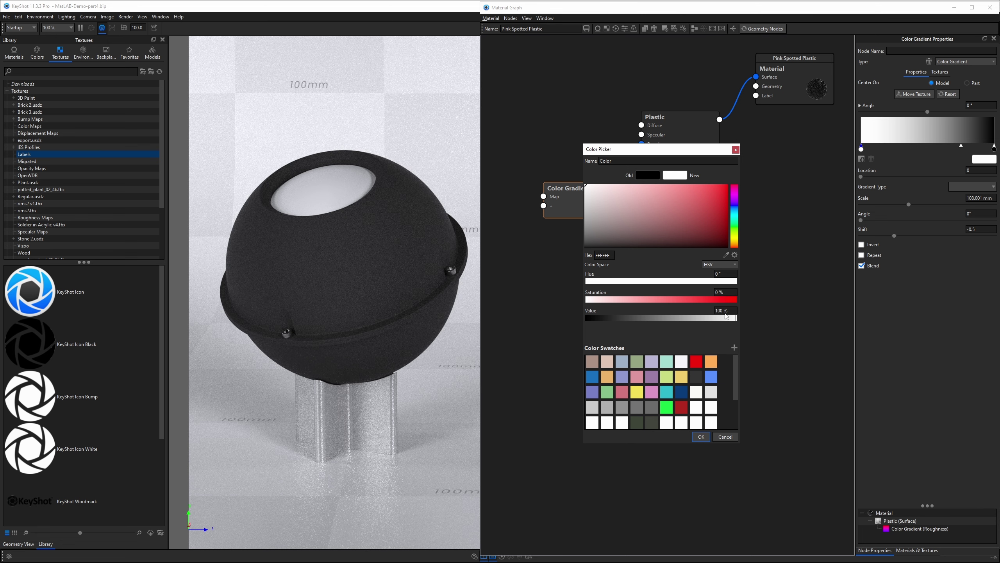
pyautogui.moveTo(728, 311); pyautogui.dragTo(712, 312)
pyautogui.click(701, 437)
# Step: Make the right gradient stop white and preview the Color Gradient on the model
pyautogui.doubleClick(994, 149)
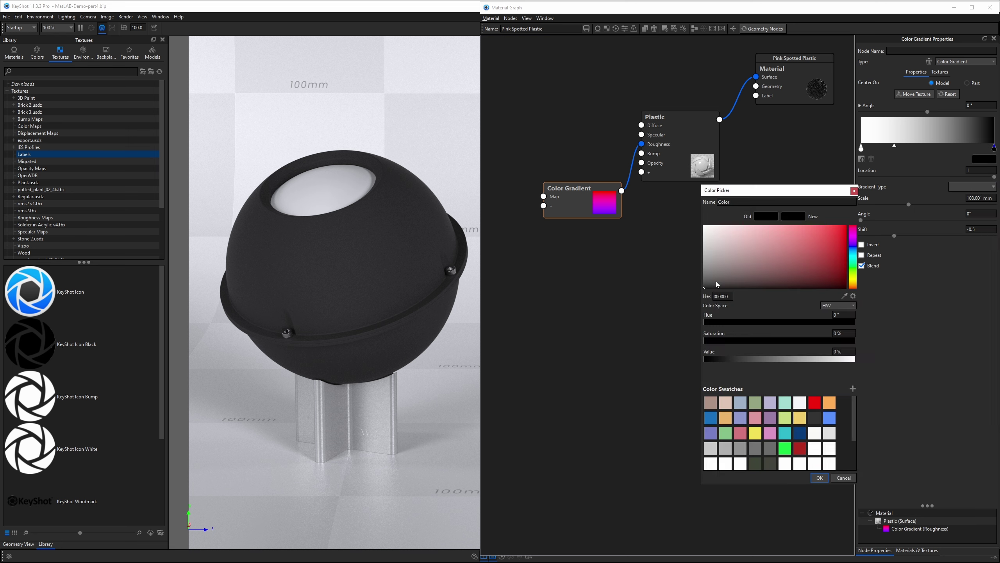
pyautogui.click(841, 360)
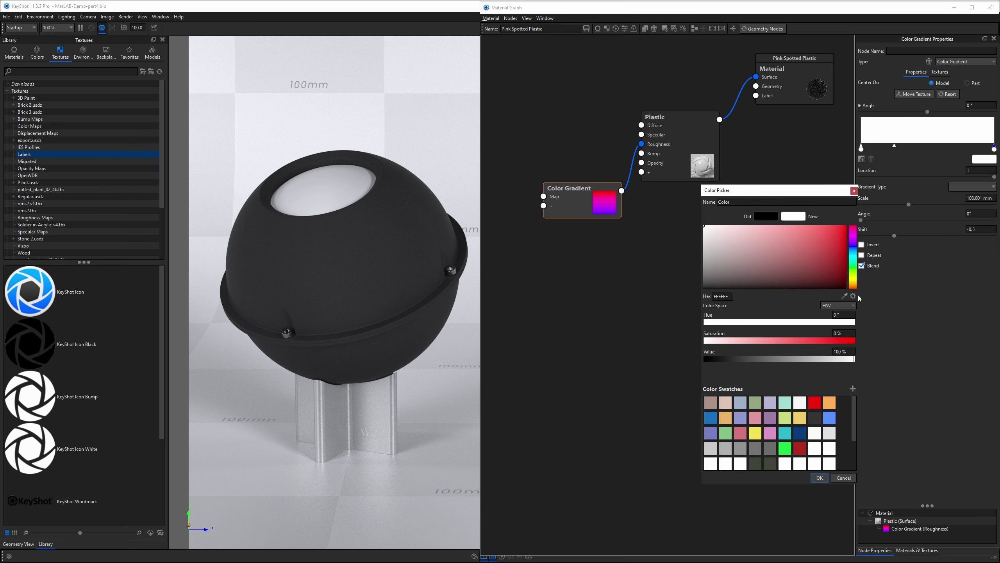
pyautogui.click(820, 478)
pyautogui.moveTo(589, 196); pyautogui.dragTo(589, 196)
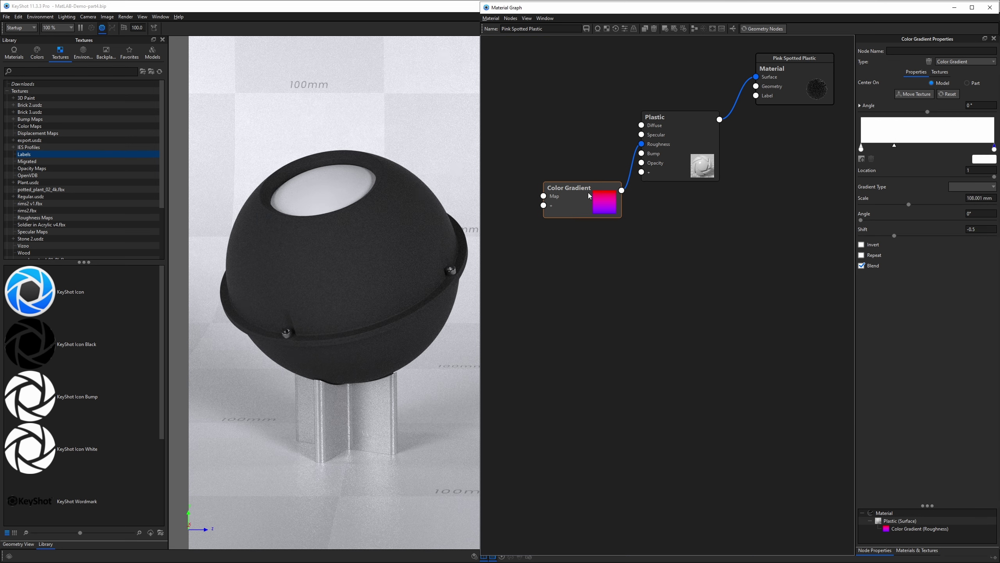
pyautogui.press('c')
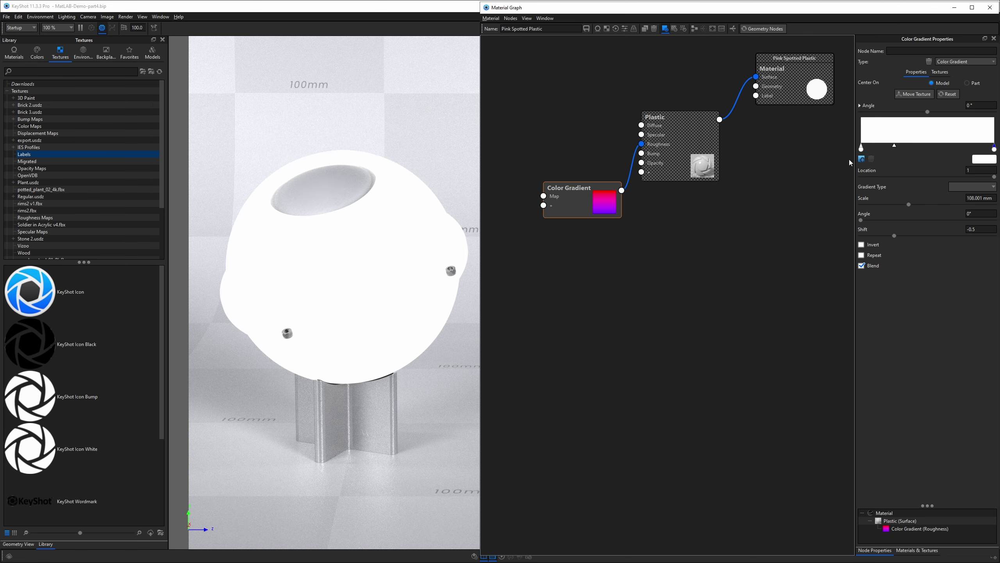
# Step: Set the Plastic node's Roughness to 1 so the sphere renders matte black
pyautogui.press('c')
pyautogui.moveTo(641, 144); pyautogui.dragTo(618, 148)
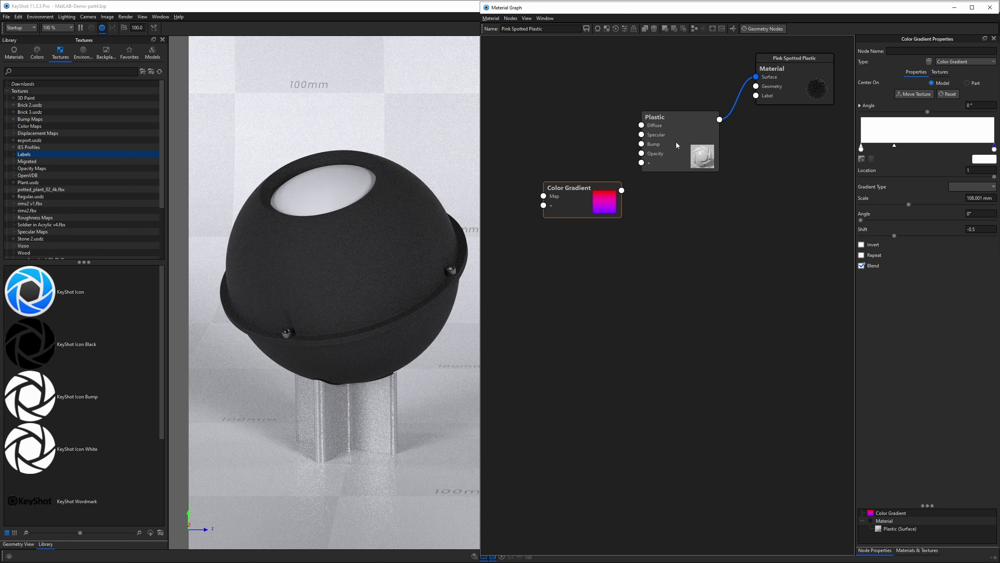
pyautogui.click(676, 142)
pyautogui.click(973, 107)
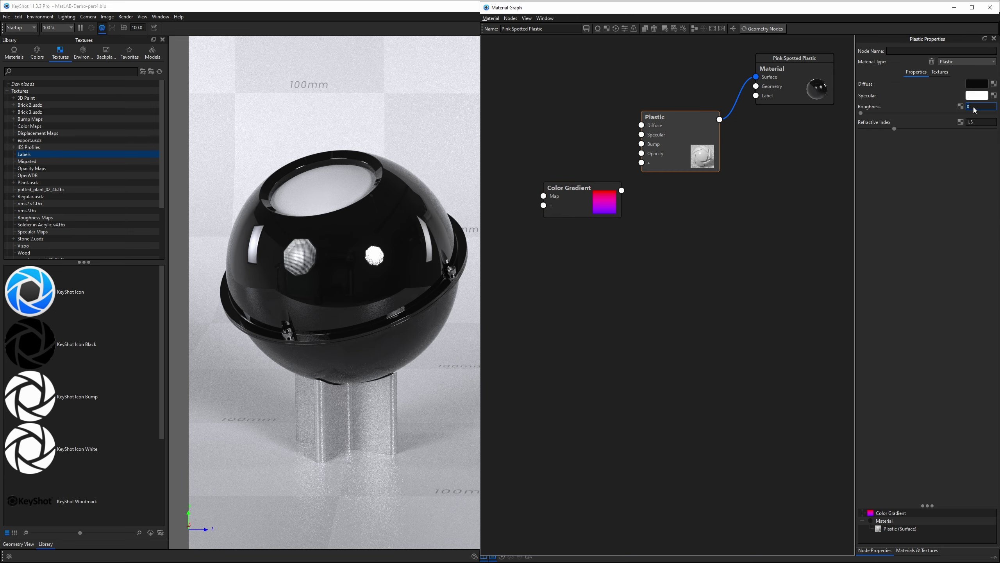
pyautogui.write('1')
pyautogui.press('Return')
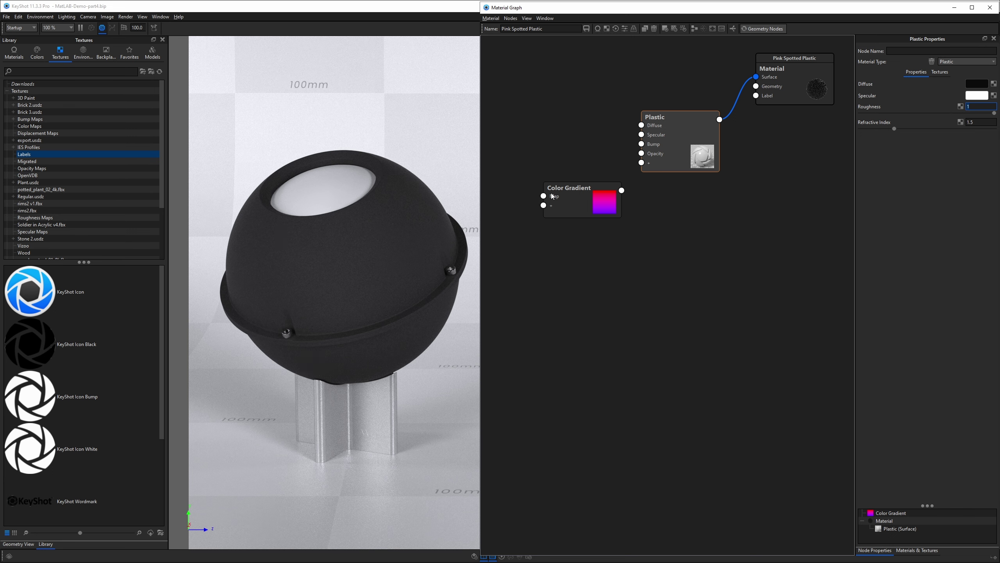
# Step: Change the gradient's white stop to black so it runs black to white
pyautogui.click(574, 195)
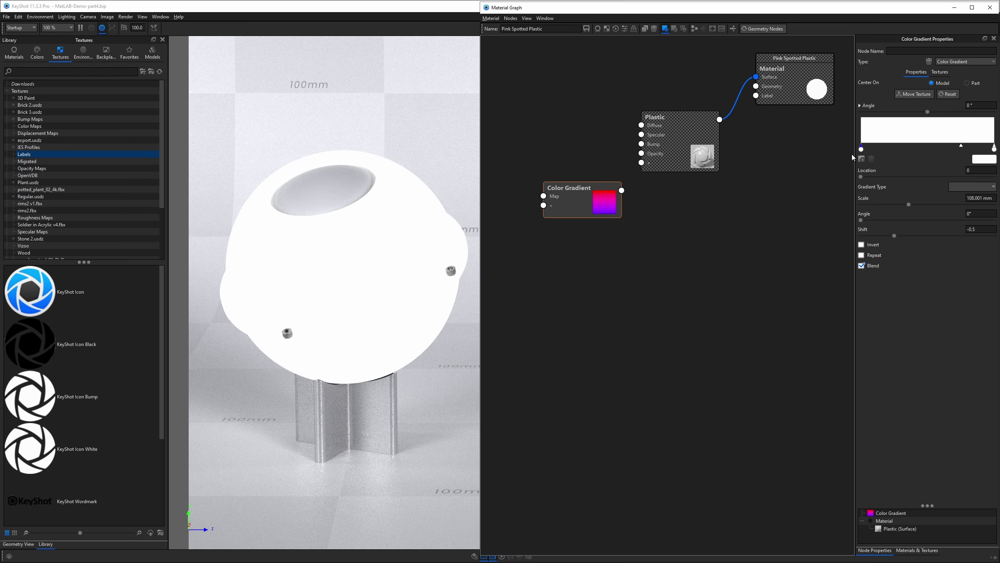
pyautogui.doubleClick(861, 150)
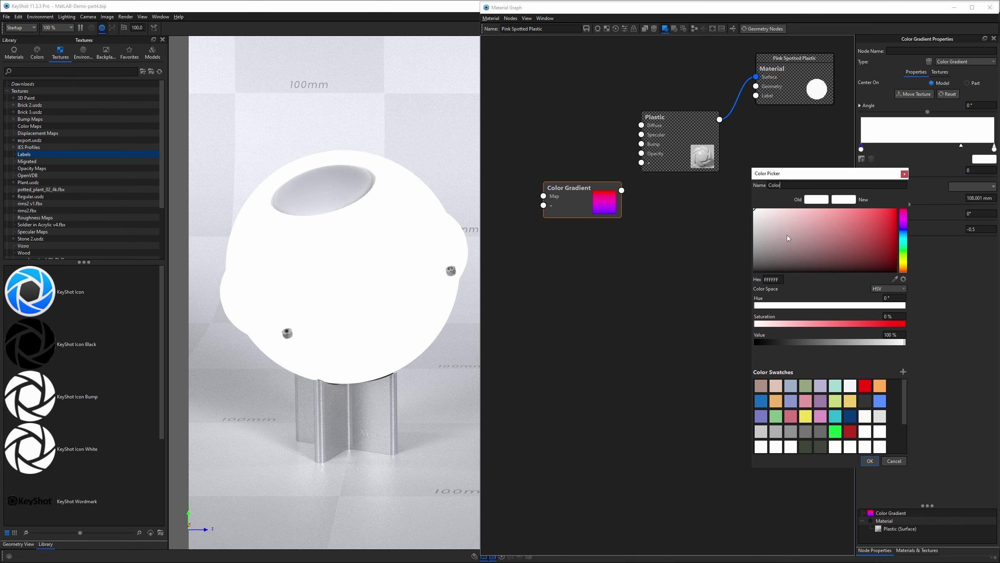
pyautogui.moveTo(775, 243); pyautogui.dragTo(695, 320)
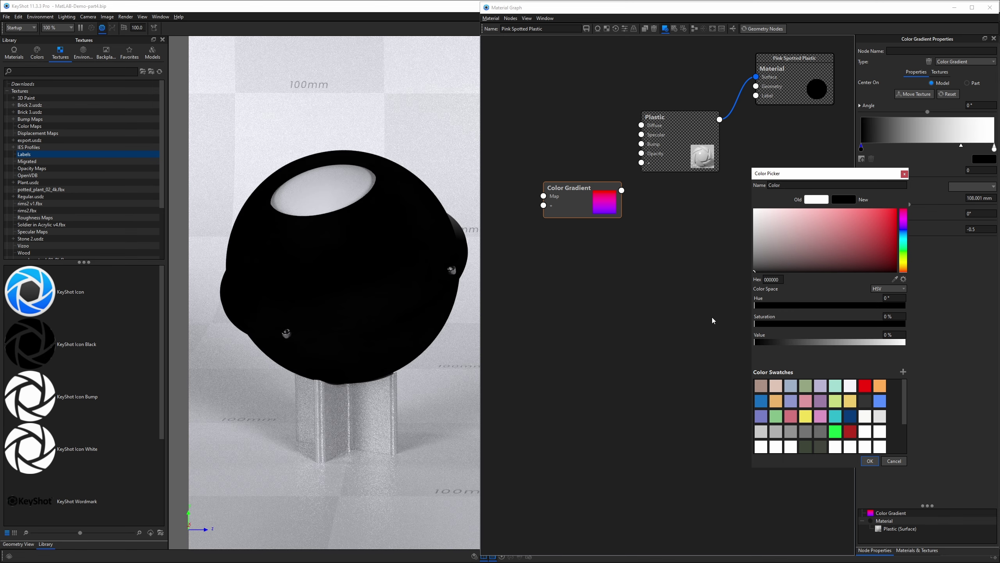
pyautogui.click(870, 460)
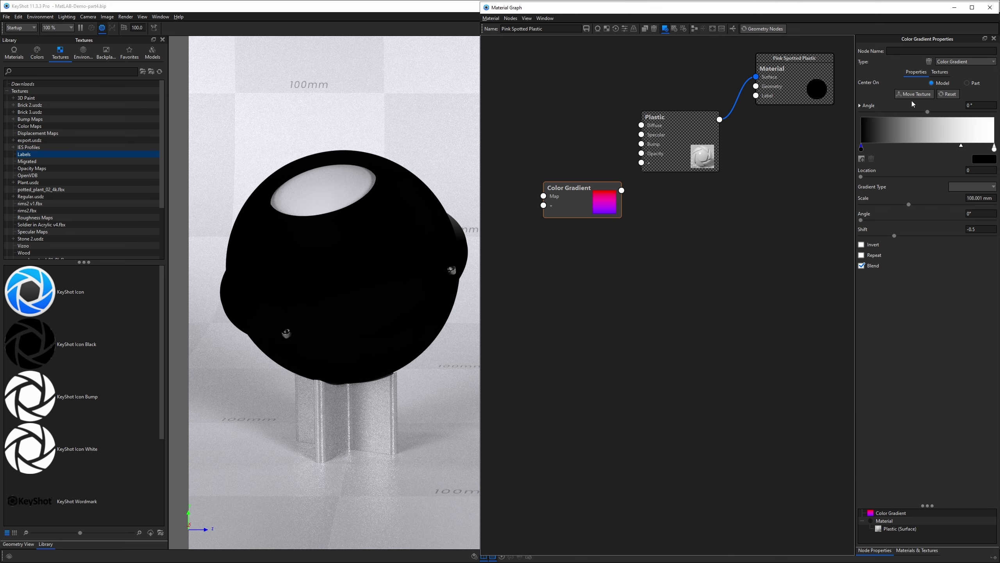
# Step: Centre the gradient on the part, rotate it 45°, and scale it to 36 mm
pyautogui.click(967, 83)
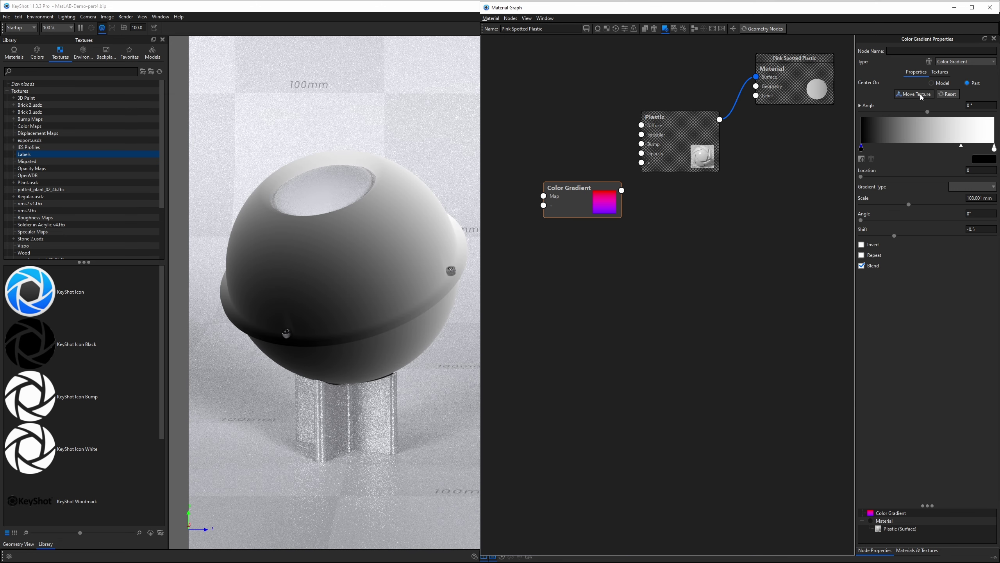
pyautogui.click(920, 96)
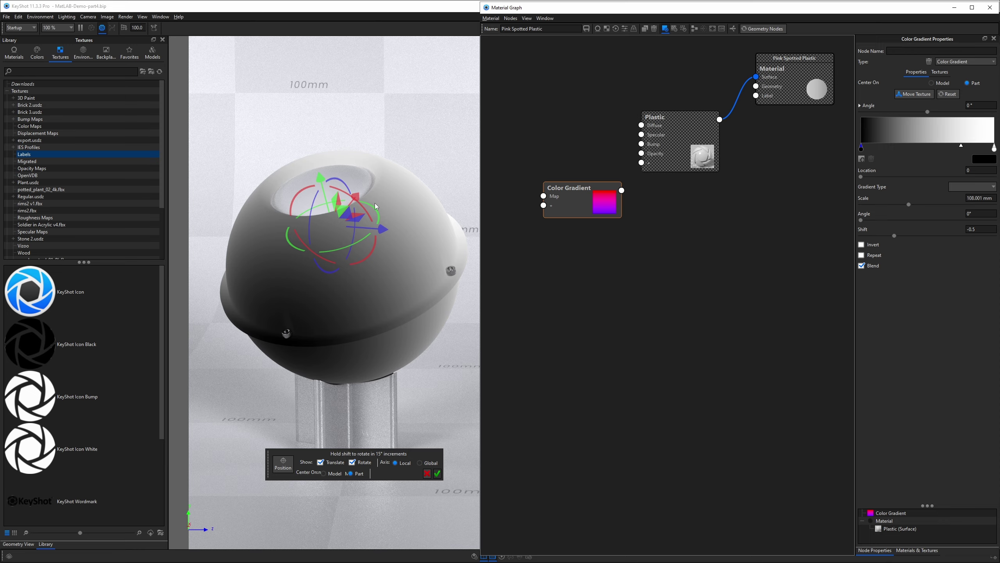
pyautogui.moveTo(376, 205); pyautogui.dragTo(443, 443)
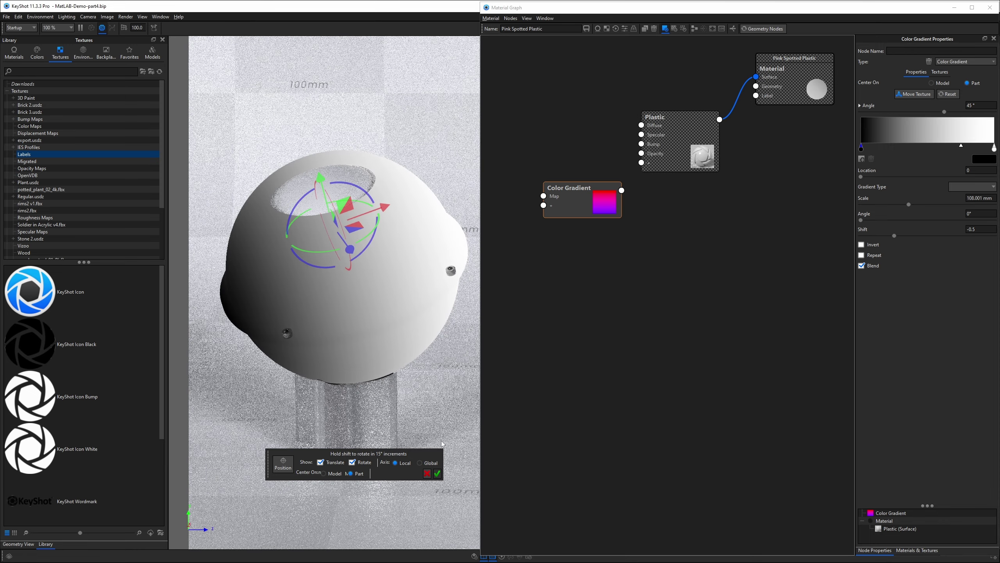
pyautogui.click(437, 473)
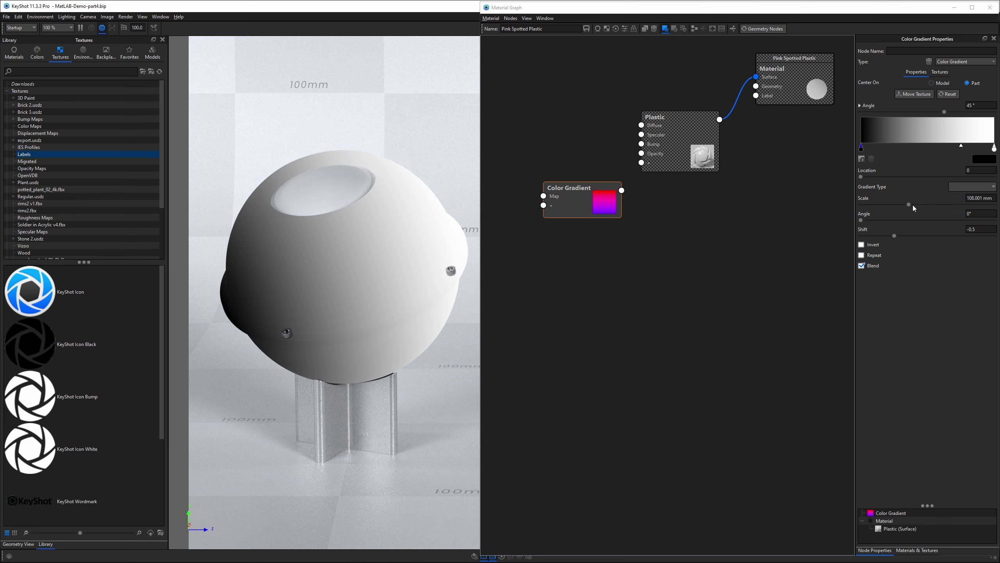
pyautogui.moveTo(909, 205); pyautogui.dragTo(878, 208)
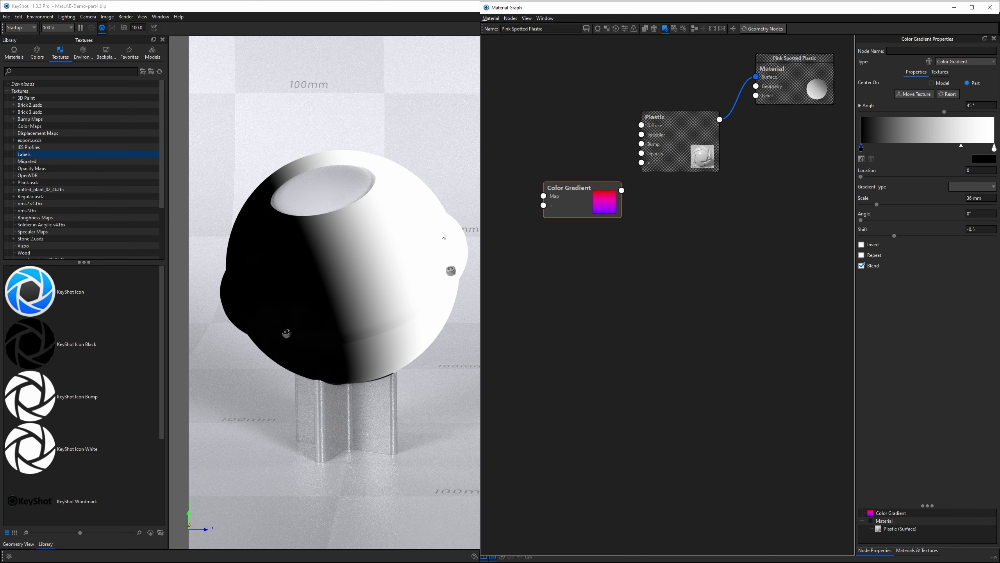
pyautogui.click(622, 191)
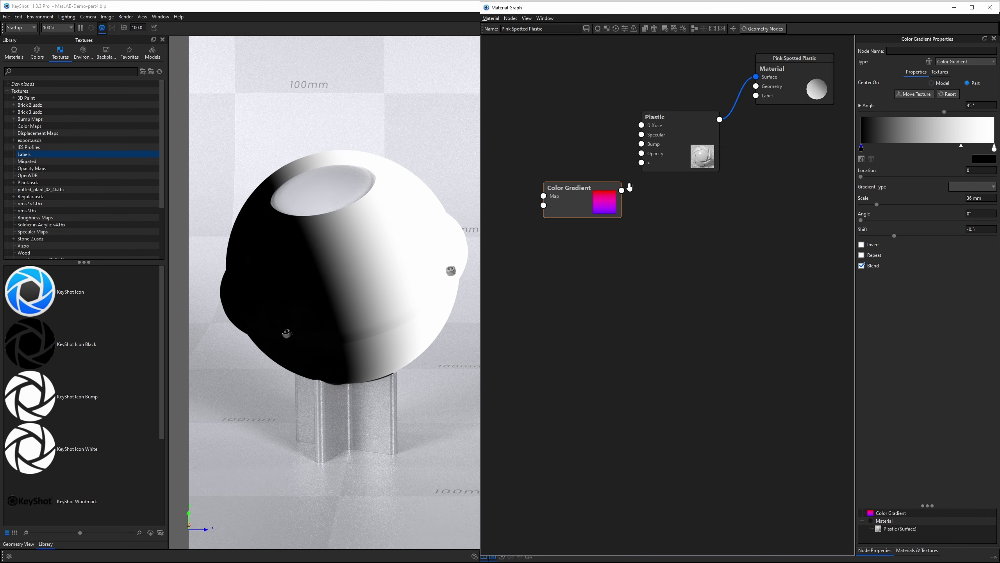
# Step: Connect the Color Gradient output to the Plastic node's Roughness input
pyautogui.moveTo(622, 190); pyautogui.dragTo(687, 156)
pyautogui.click(705, 167)
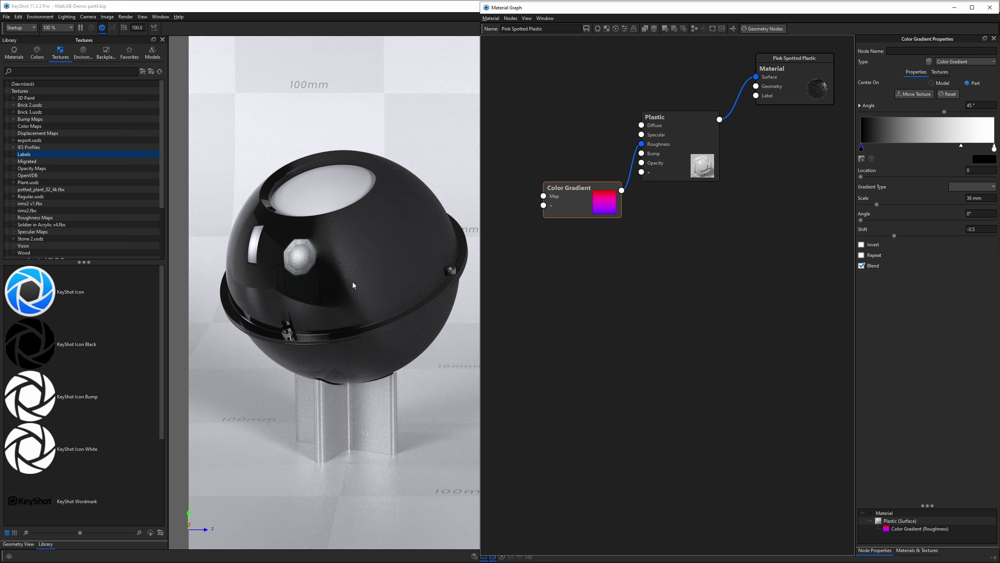
pyautogui.moveTo(591, 193); pyautogui.dragTo(591, 193)
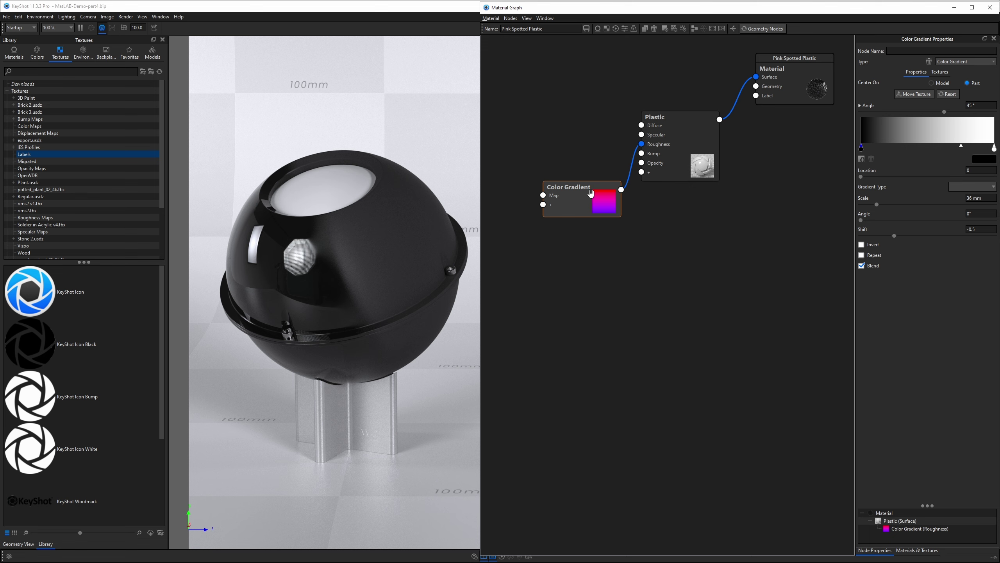
# Step: Inspect the black stop's colour without changes, then view the Plastic node's settings
pyautogui.click(982, 159)
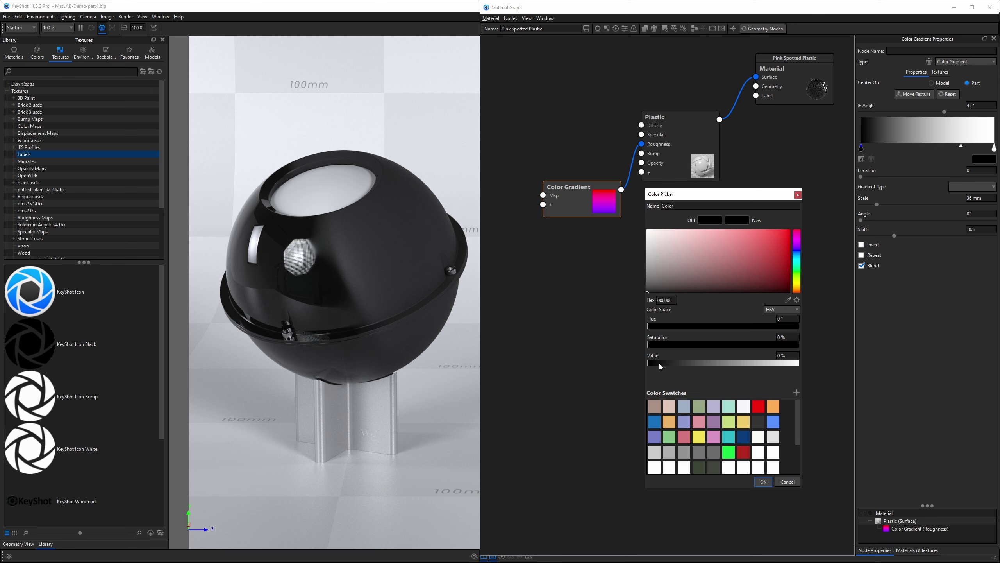
pyautogui.click(782, 355)
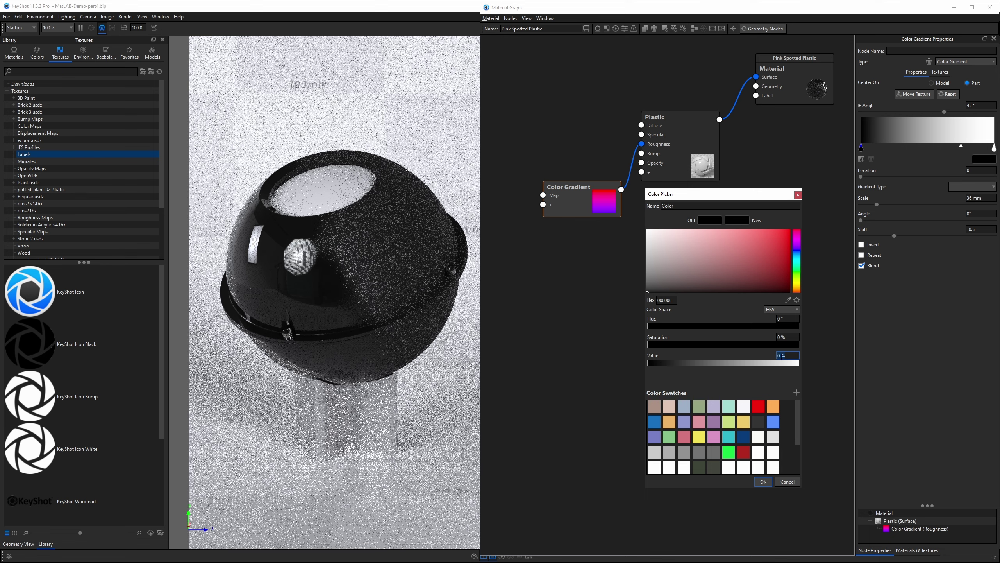
pyautogui.click(777, 357)
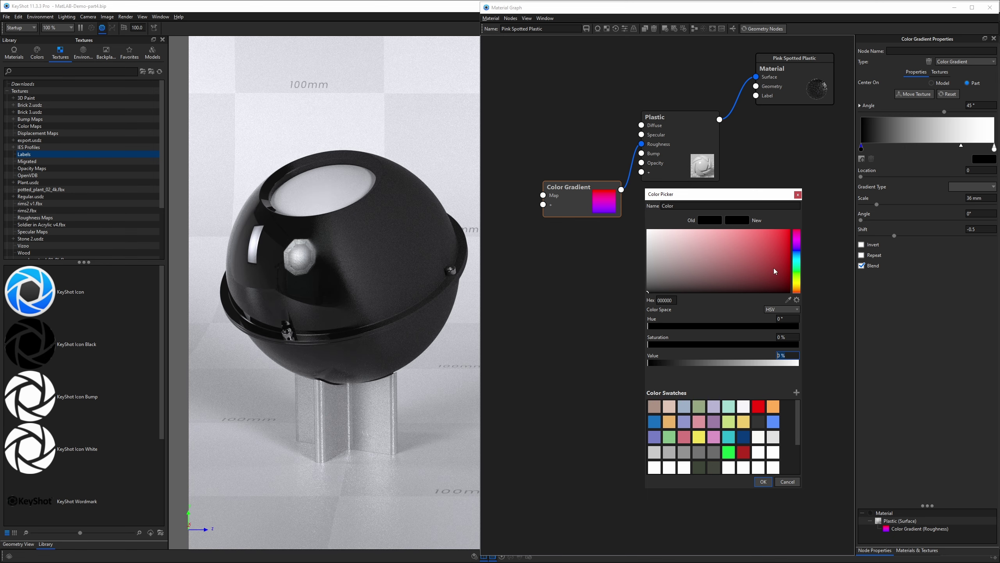
pyautogui.click(797, 194)
pyautogui.click(643, 145)
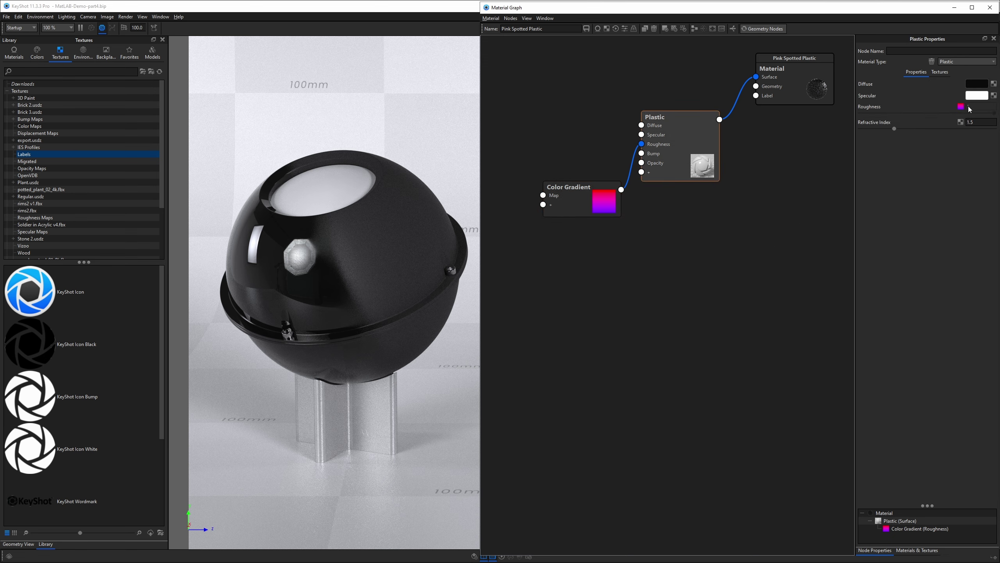
# Step: Disconnect and delete the Color Gradient node, then return Plastic Roughness to 0
pyautogui.moveTo(643, 145); pyautogui.dragTo(555, 204)
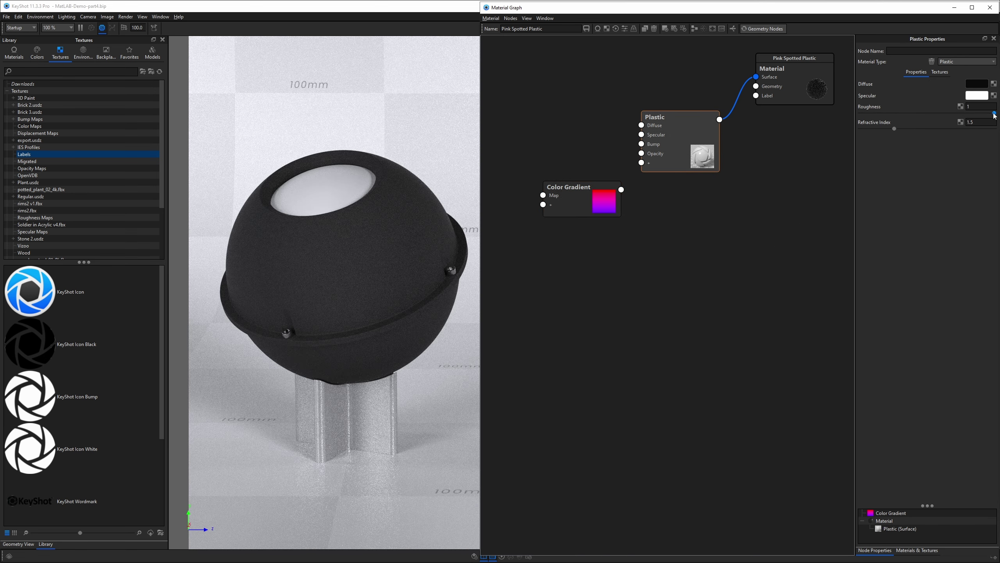
pyautogui.rightClick(556, 204)
pyautogui.click(575, 260)
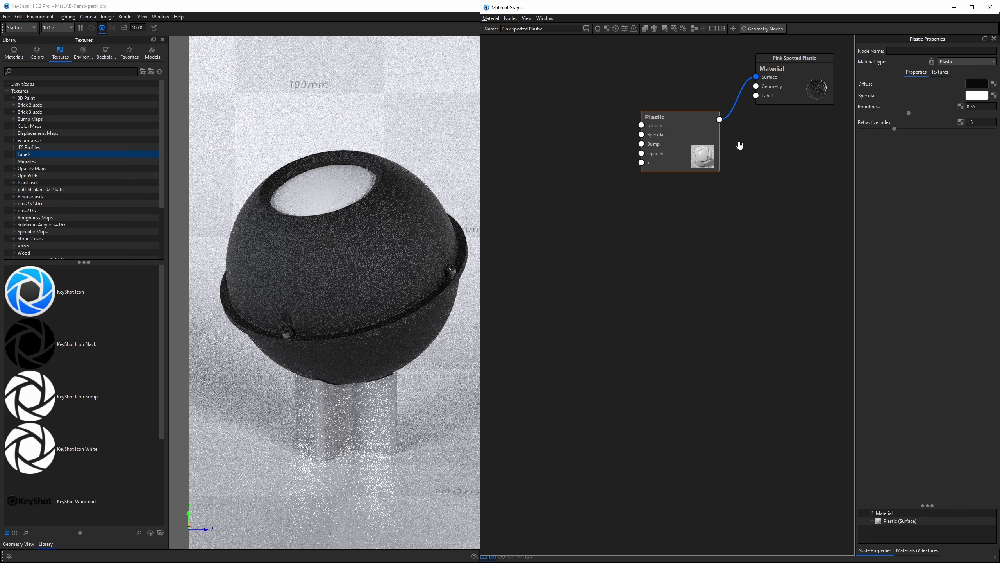
pyautogui.moveTo(909, 112); pyautogui.dragTo(854, 120)
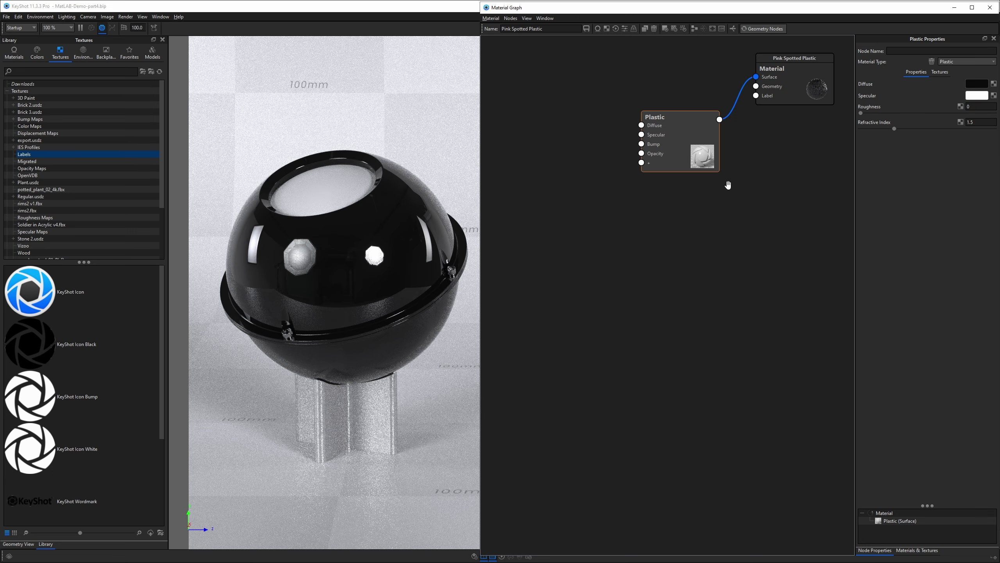